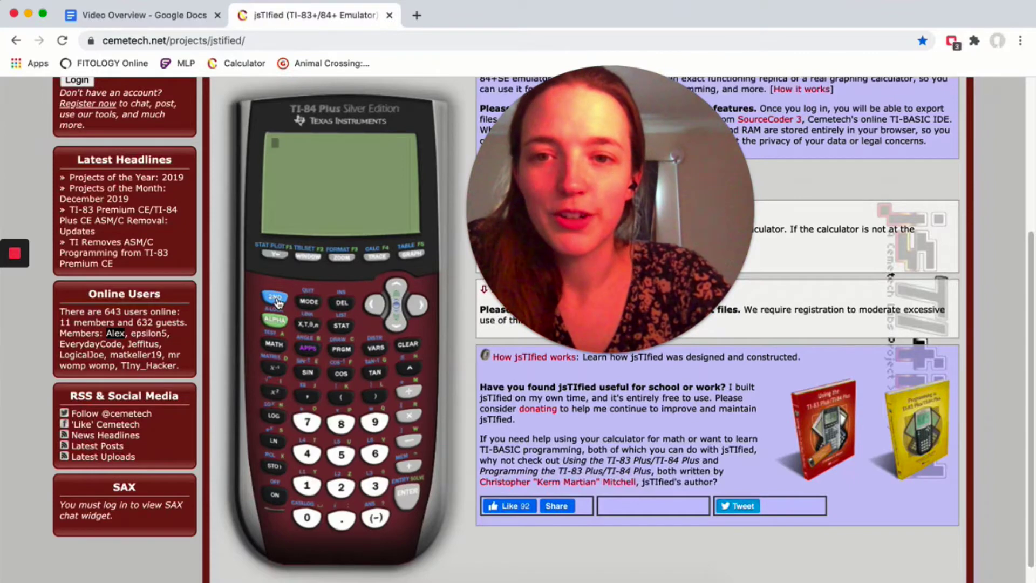
# Step: Open the STAT list editor and enter the values 2 through 6 into L1
pyautogui.click(341, 328)
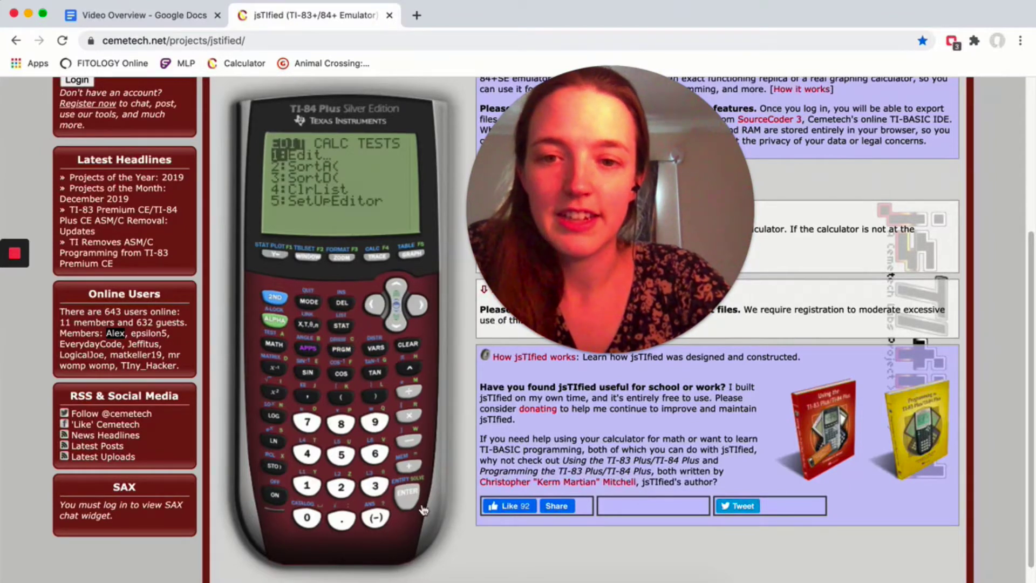
pyautogui.click(408, 495)
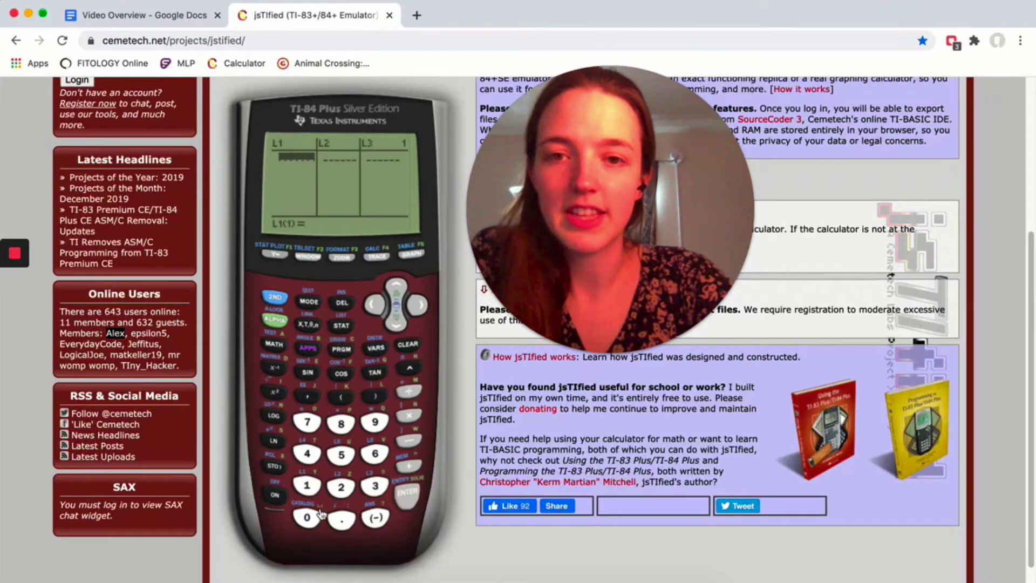
pyautogui.press('2')
pyautogui.press('Return')
pyautogui.press('3')
pyautogui.press('Return')
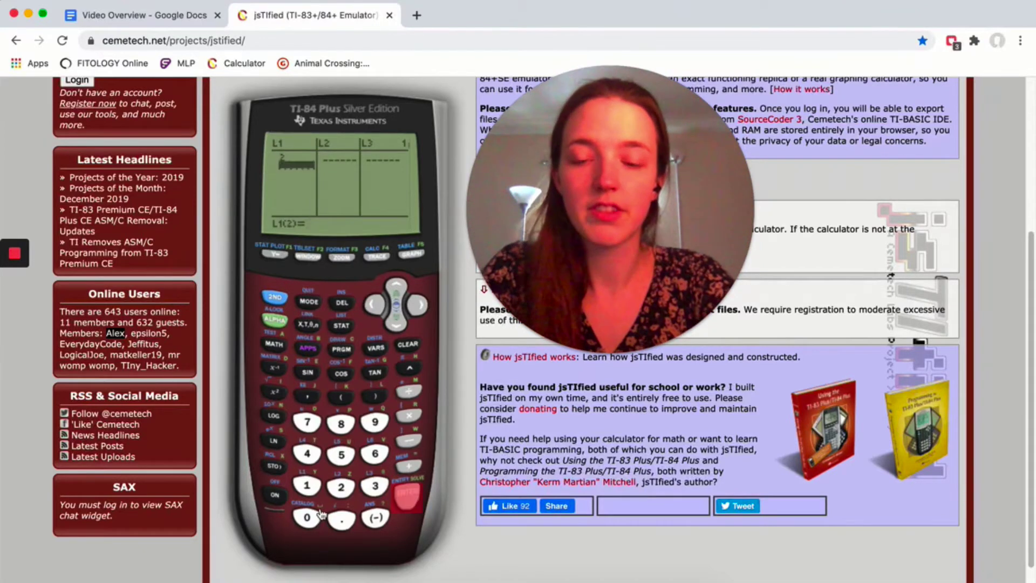
pyautogui.press('4')
pyautogui.press('Return')
pyautogui.press('5')
pyautogui.press('Return')
pyautogui.press('6')
pyautogui.press('Return')
# Step: Enter the L2 values 6, 8, 8, 13 and 14
pyautogui.press('Right')
pyautogui.press('6')
pyautogui.press('Return')
pyautogui.press('8')
pyautogui.press('Return')
pyautogui.press('8')
pyautogui.press('Return')
pyautogui.press('1')
pyautogui.press('3')
pyautogui.press('Return')
pyautogui.press('1')
pyautogui.press('4')
pyautogui.press('Return')
pyautogui.press('Up')
pyautogui.press('Up')
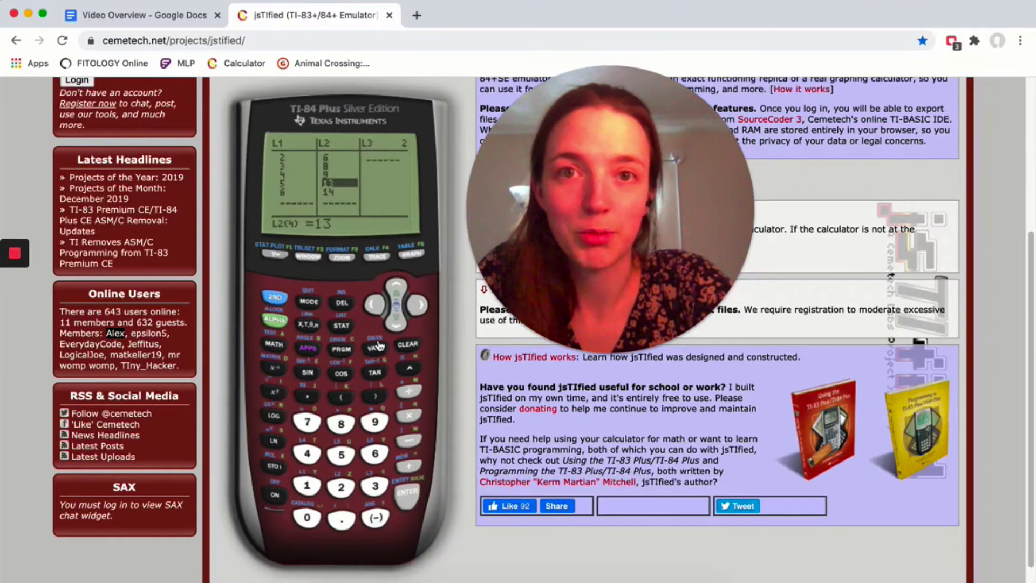
# Step: Turn Plot1 on as a scatterplot using Xlist L1 and Ylist L2
pyautogui.click(276, 298)
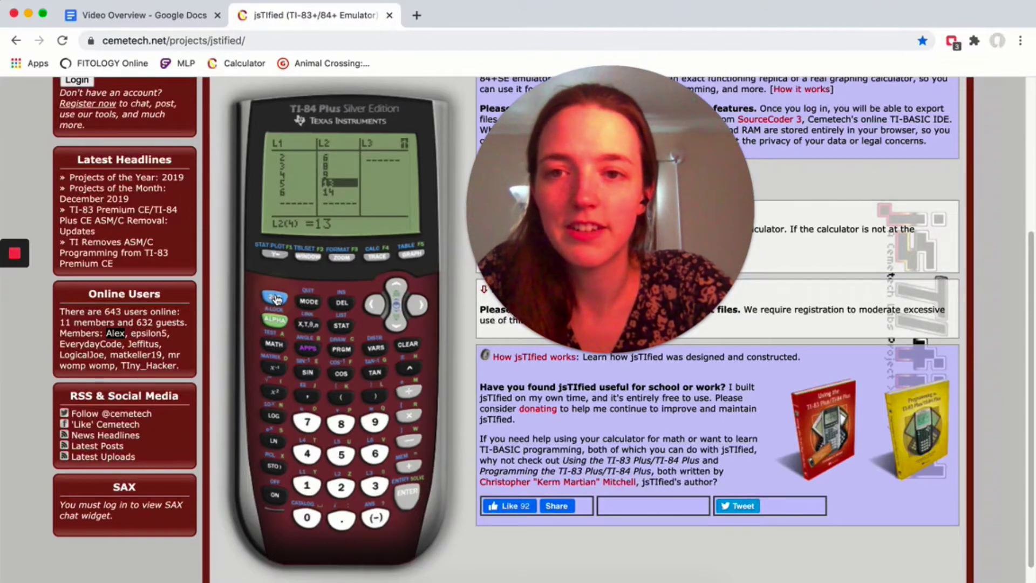
pyautogui.click(276, 255)
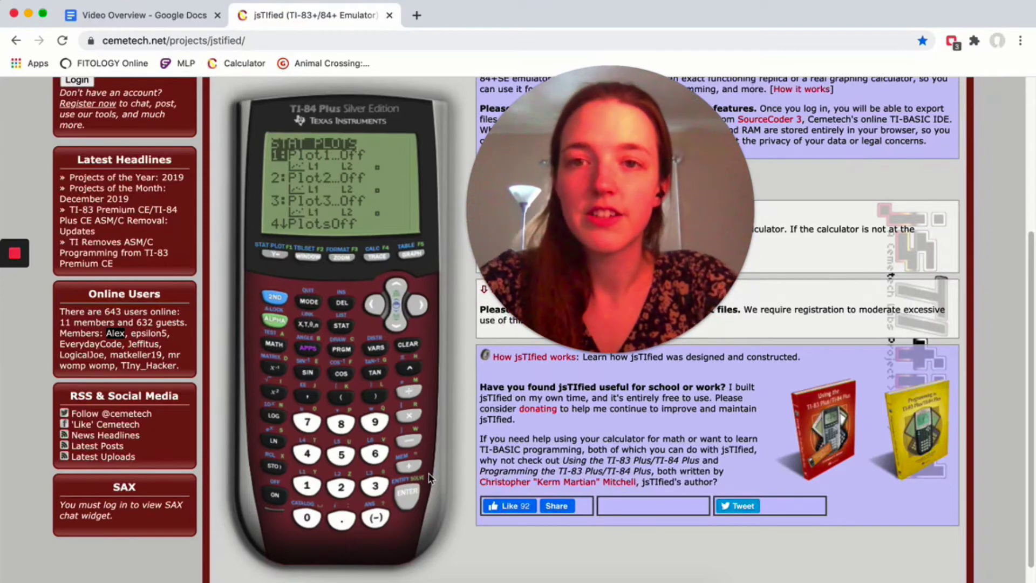
pyautogui.click(406, 494)
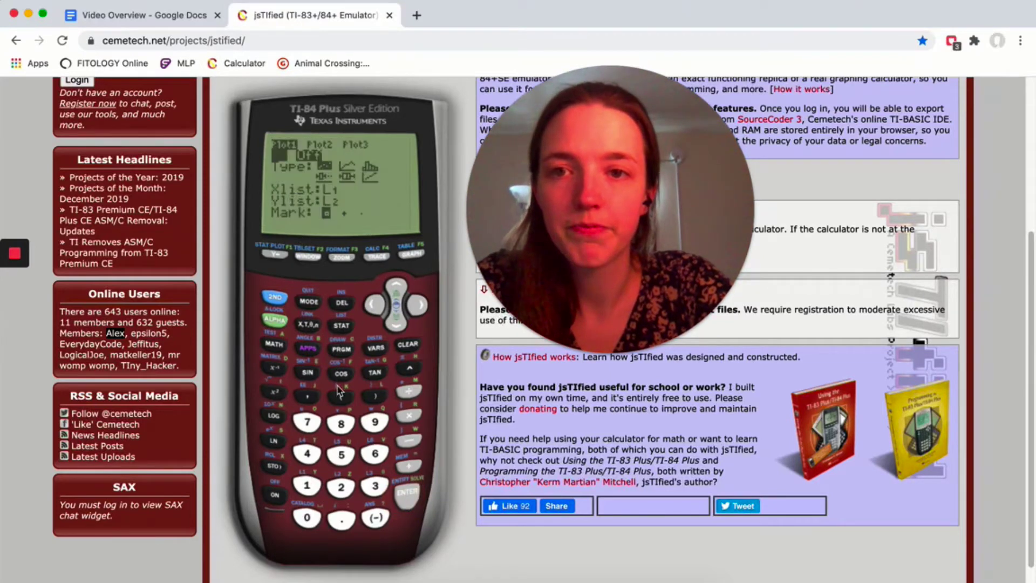
pyautogui.click(409, 498)
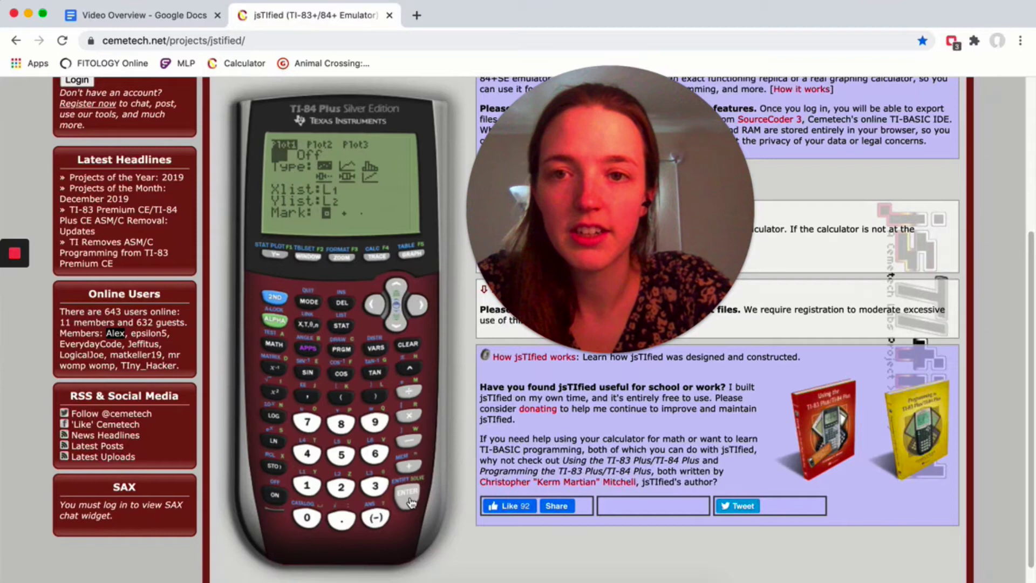
pyautogui.click(415, 306)
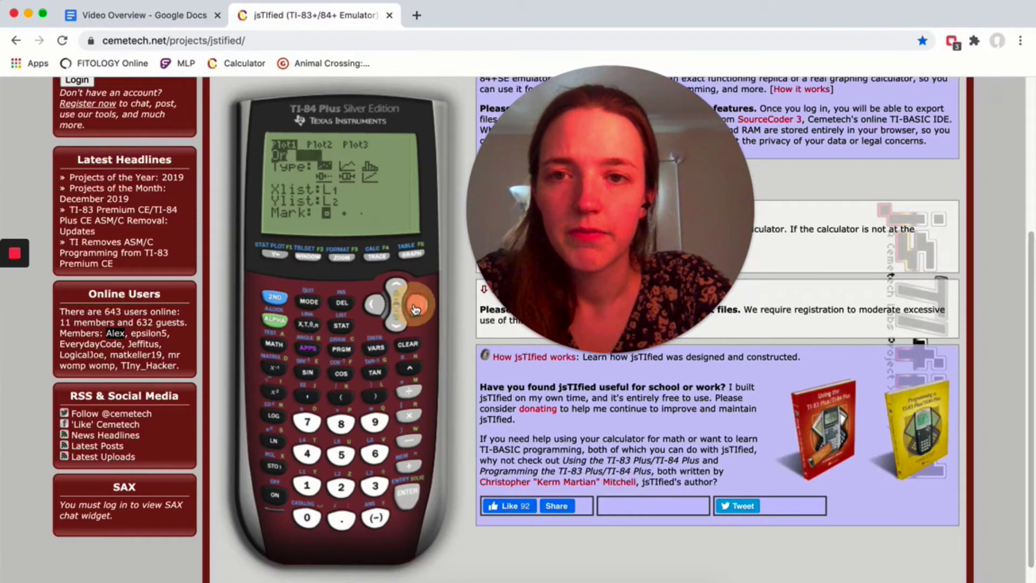
pyautogui.click(398, 322)
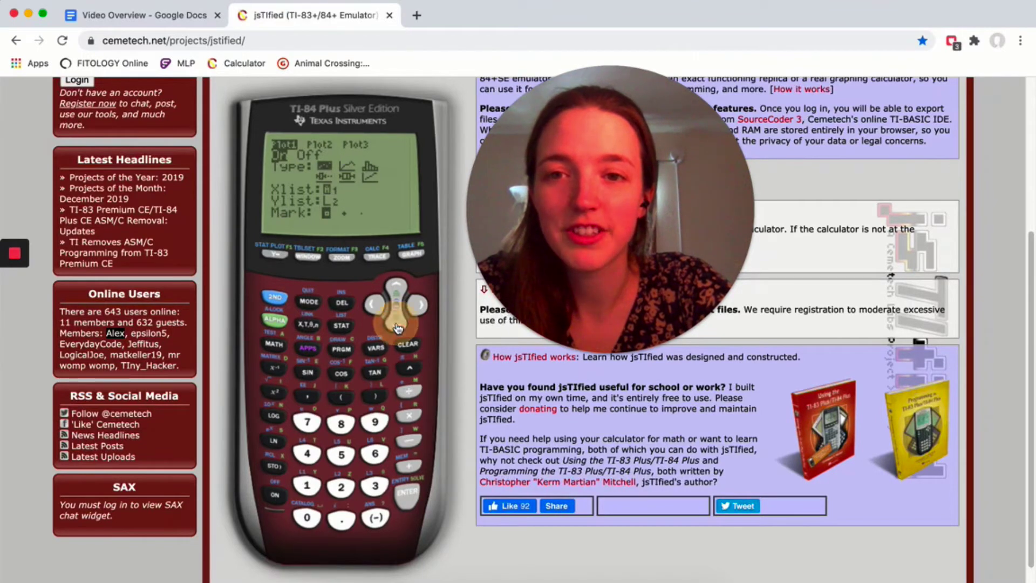
pyautogui.press('Down')
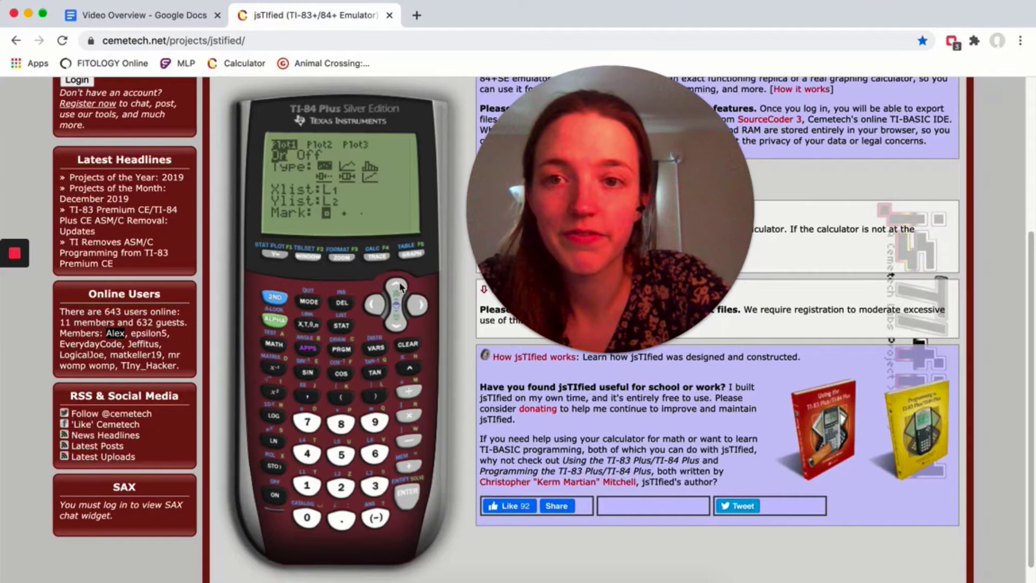
# Step: Graph the scatterplot and apply 9:ZoomStat to fit the window to the data
pyautogui.click(417, 262)
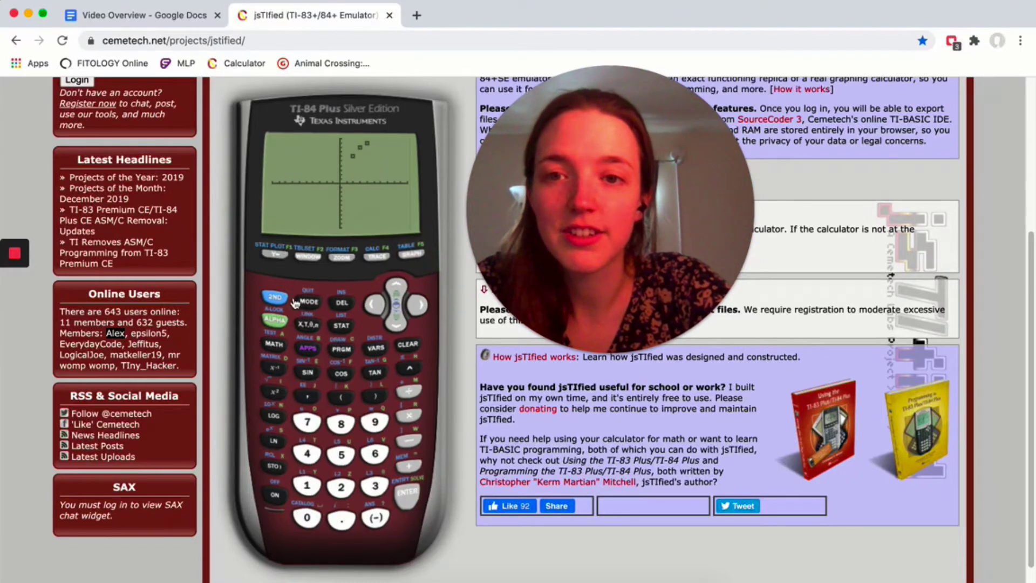
pyautogui.click(347, 264)
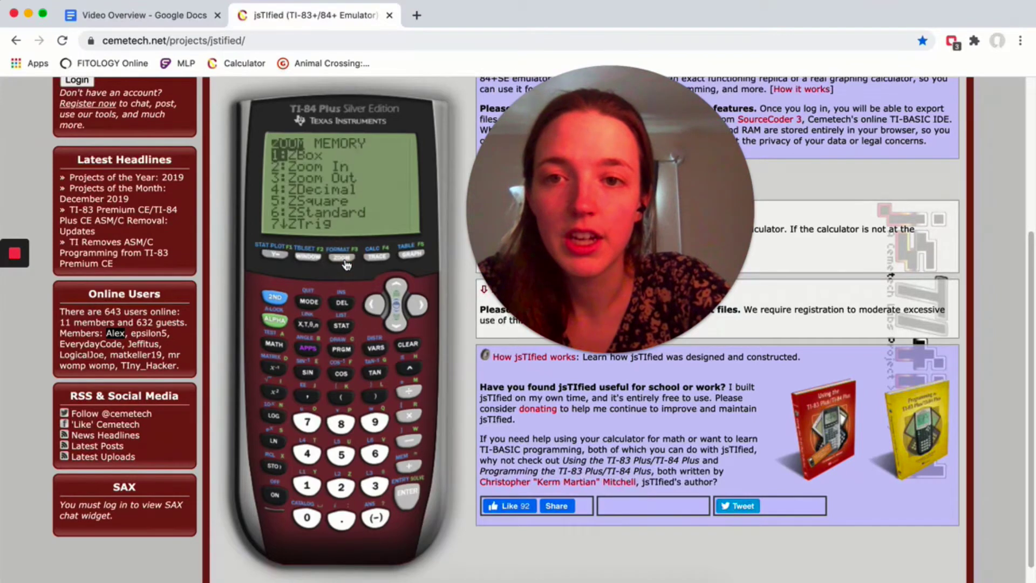
pyautogui.click(399, 286)
pyautogui.click(399, 286)
pyautogui.click(400, 286)
pyautogui.click(399, 286)
pyautogui.click(399, 286)
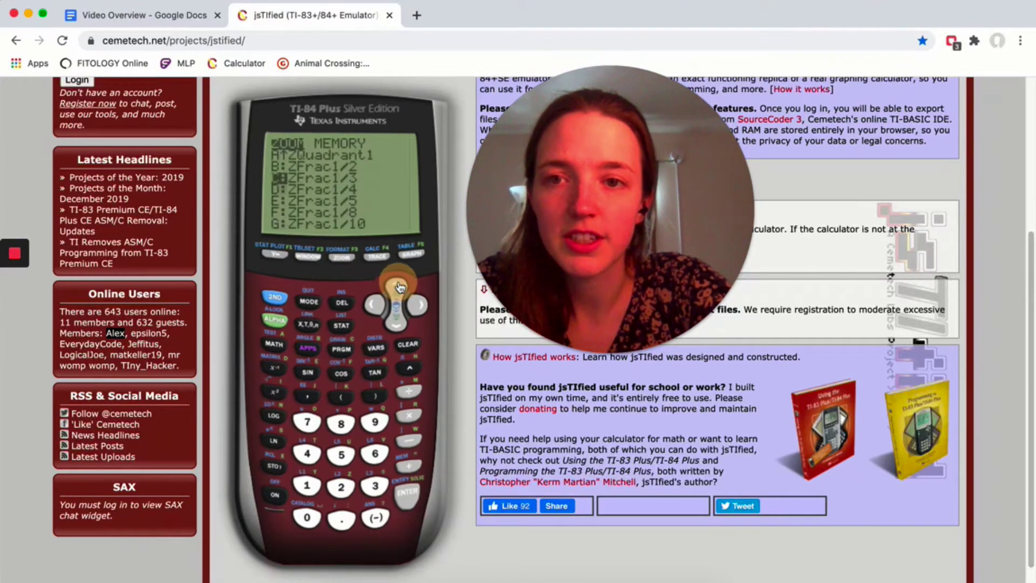
pyautogui.click(400, 286)
pyautogui.click(400, 286)
pyautogui.click(399, 286)
pyautogui.click(399, 286)
pyautogui.click(399, 286)
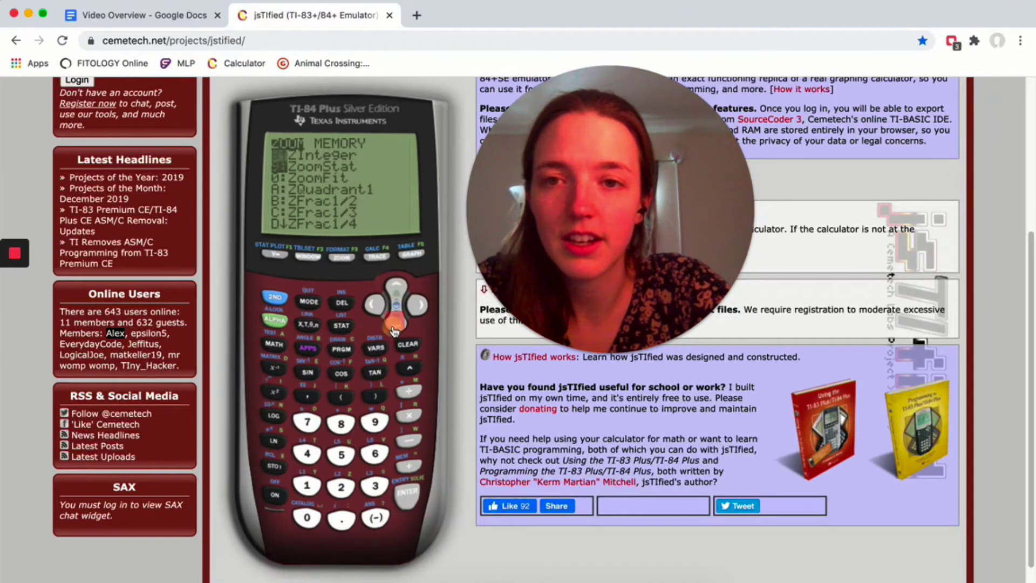
pyautogui.click(397, 325)
pyautogui.click(410, 500)
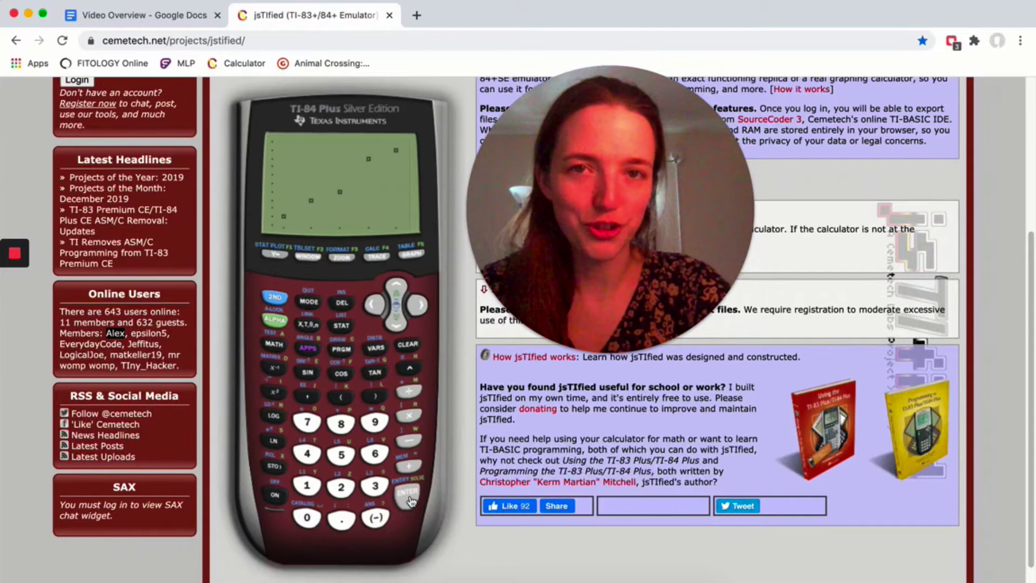
# Step: Trace through the plotted points, then quit to the blank home screen
pyautogui.click(378, 257)
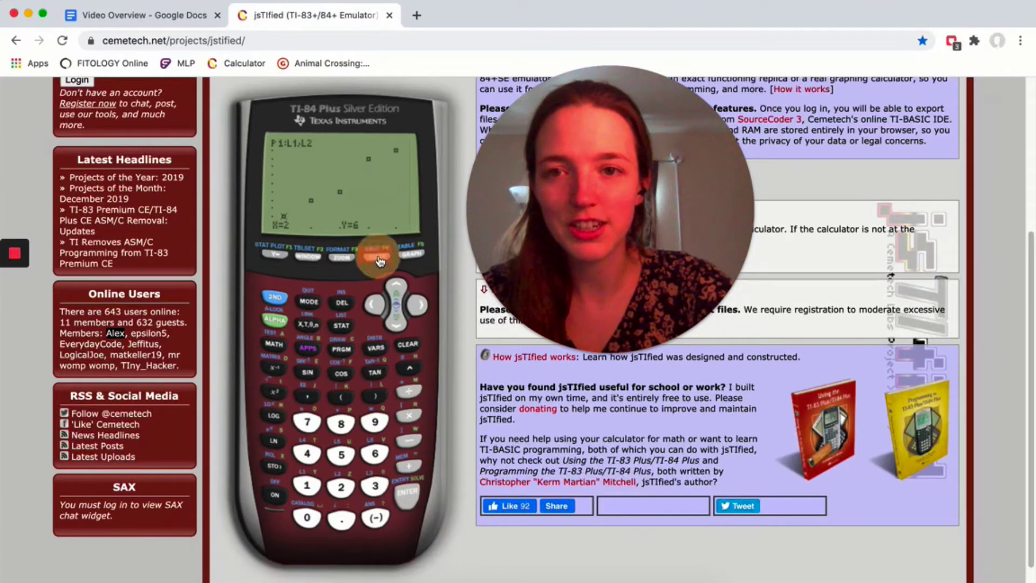
pyautogui.click(419, 307)
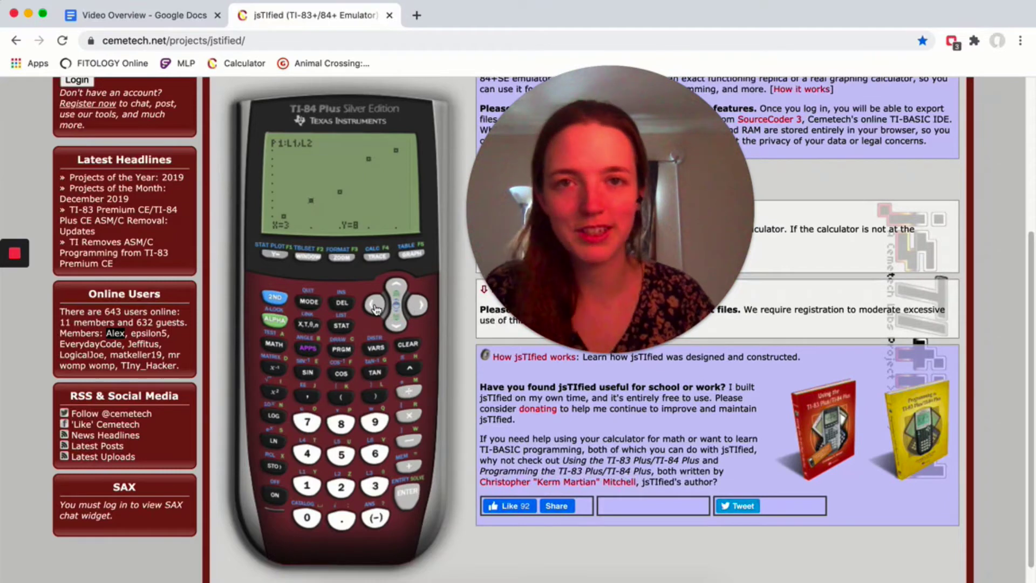
pyautogui.click(300, 305)
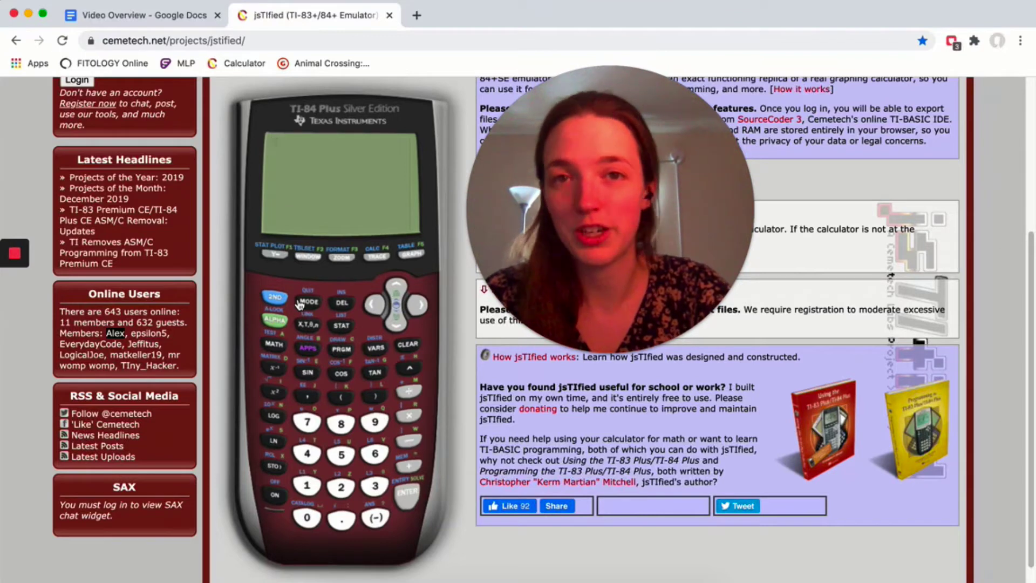
# Step: Calculate 4:LinReg(ax+b) from STAT CALC on L1 and L2, giving y=2.1x+1.6
pyautogui.click(341, 331)
pyautogui.click(421, 308)
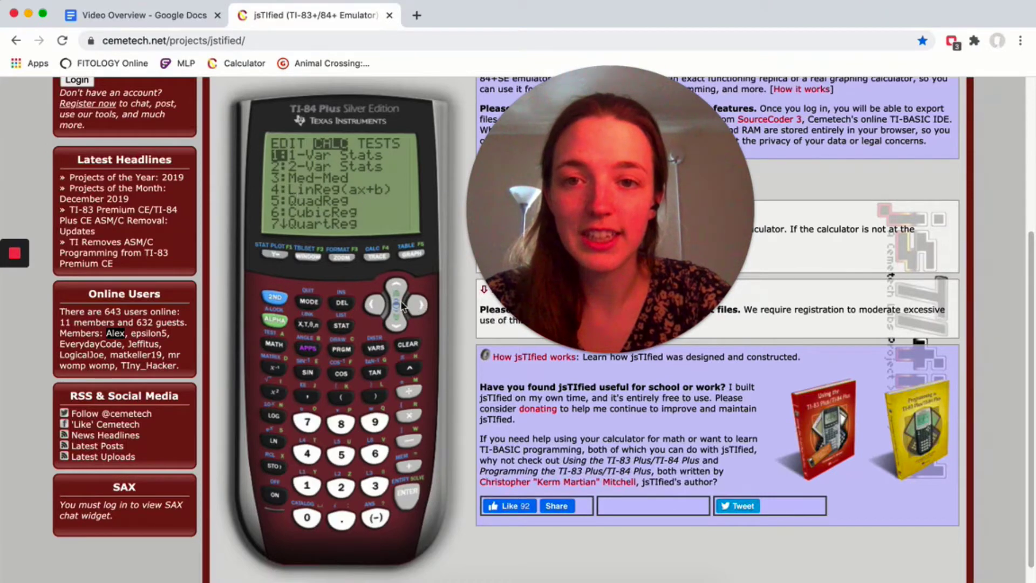
pyautogui.click(397, 326)
pyautogui.click(397, 326)
pyautogui.click(397, 325)
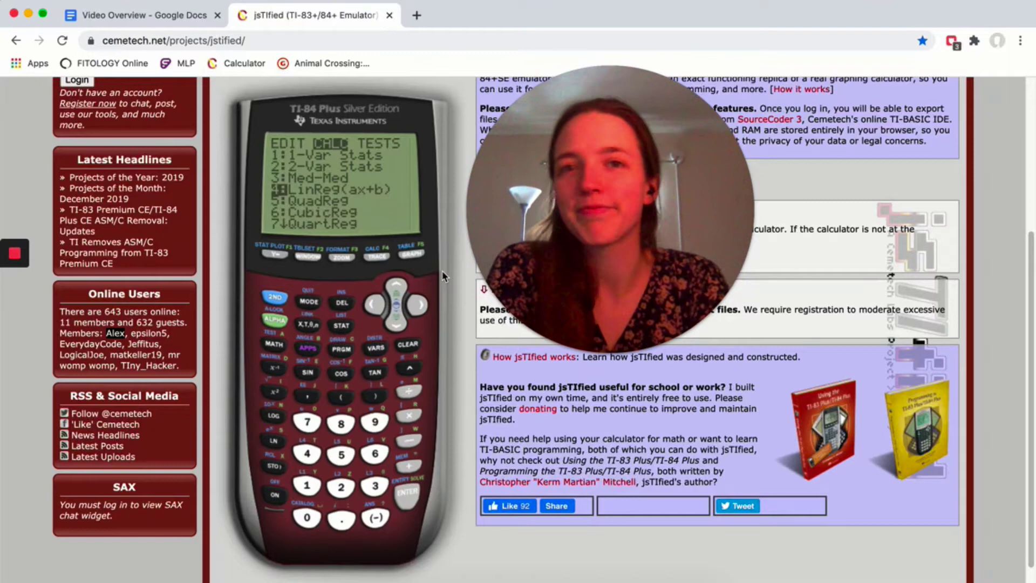
pyautogui.click(408, 492)
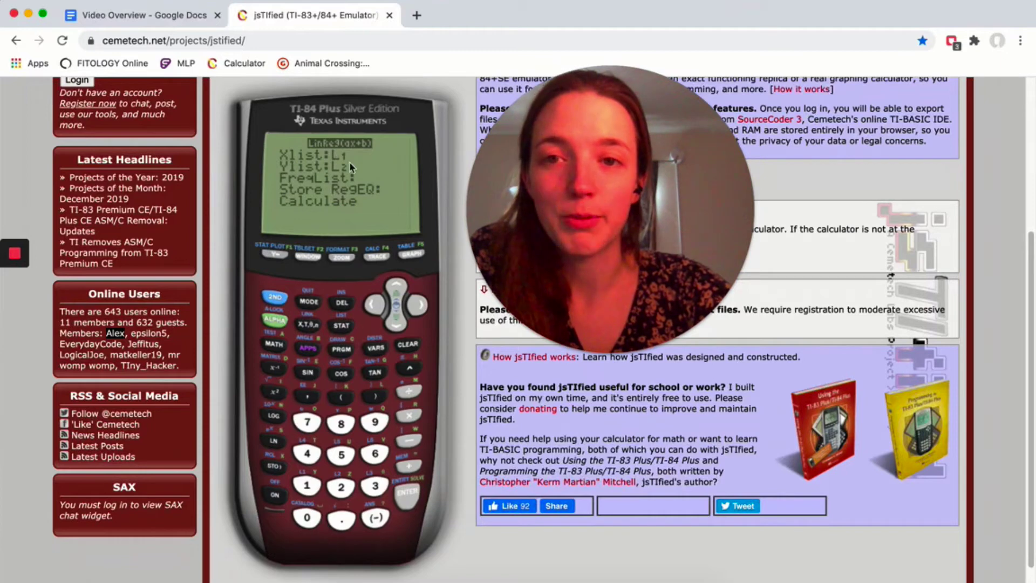
pyautogui.press('Down')
pyautogui.press('Down')
pyautogui.press('Down')
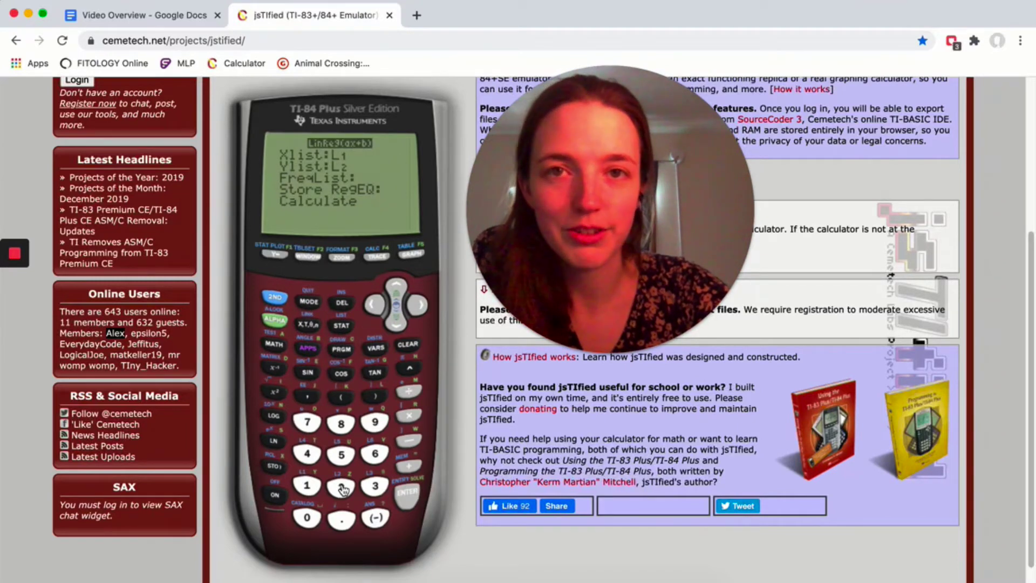
pyautogui.click(397, 330)
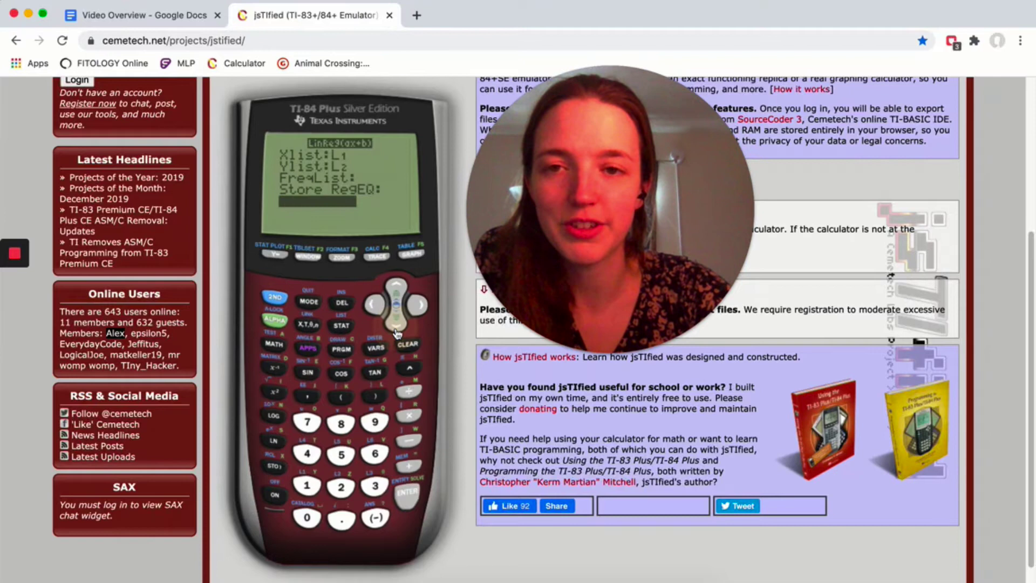
pyautogui.click(409, 497)
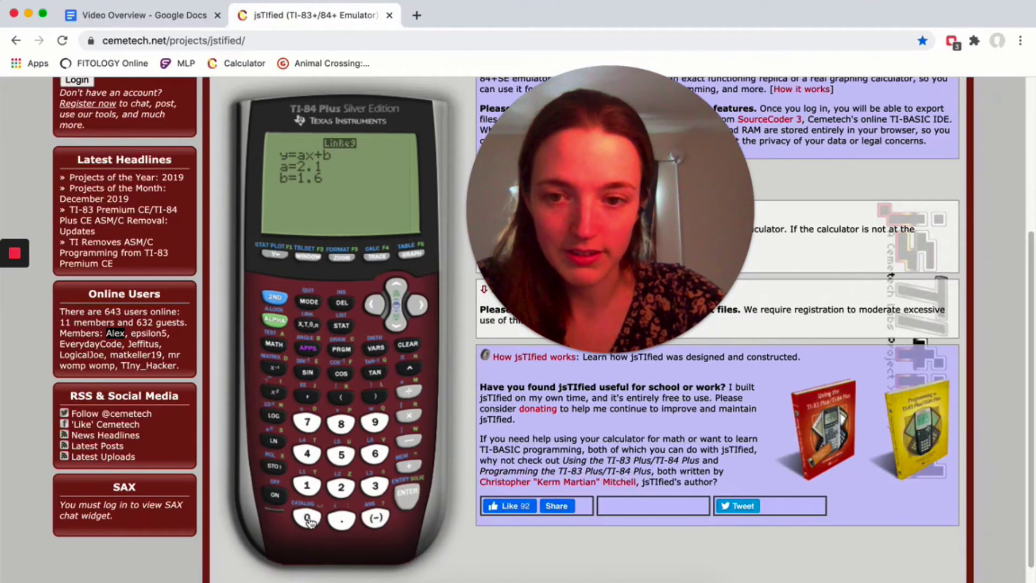
# Step: Run DiagnosticOn from the CATALOG so the home screen reports Done
pyautogui.click(308, 515)
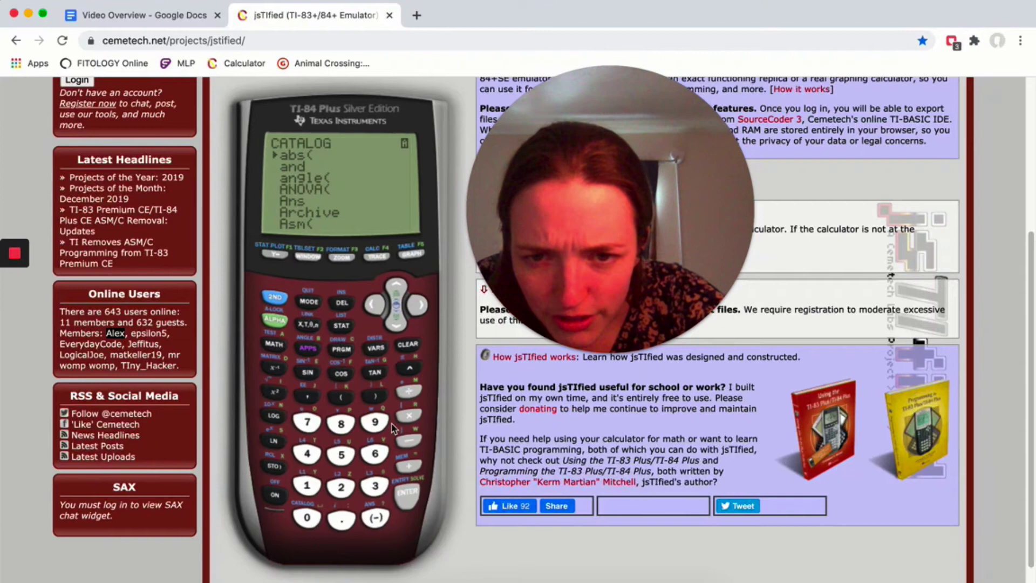
pyautogui.click(275, 369)
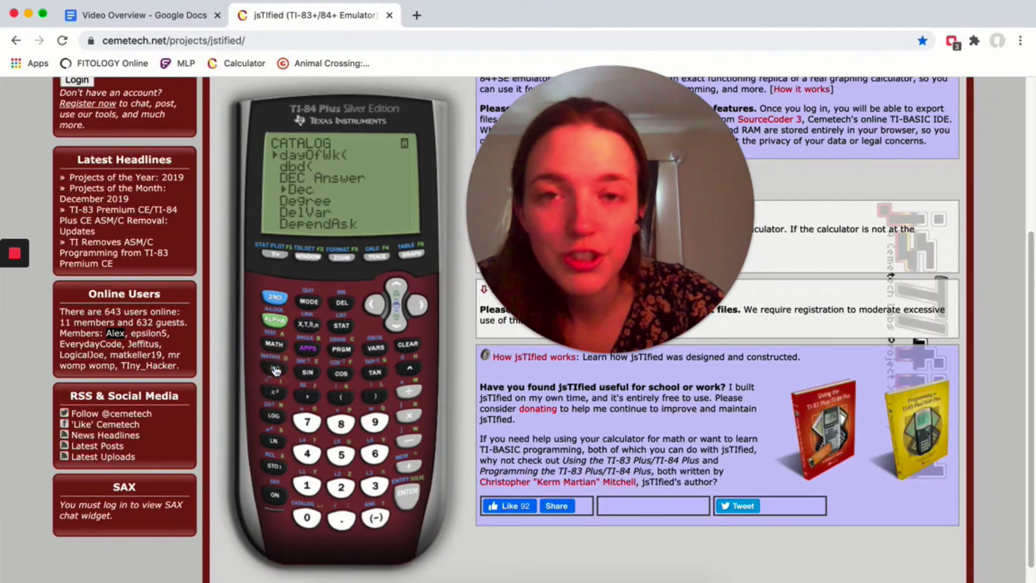
pyautogui.click(397, 322)
pyautogui.click(397, 323)
pyautogui.click(398, 322)
pyautogui.click(397, 323)
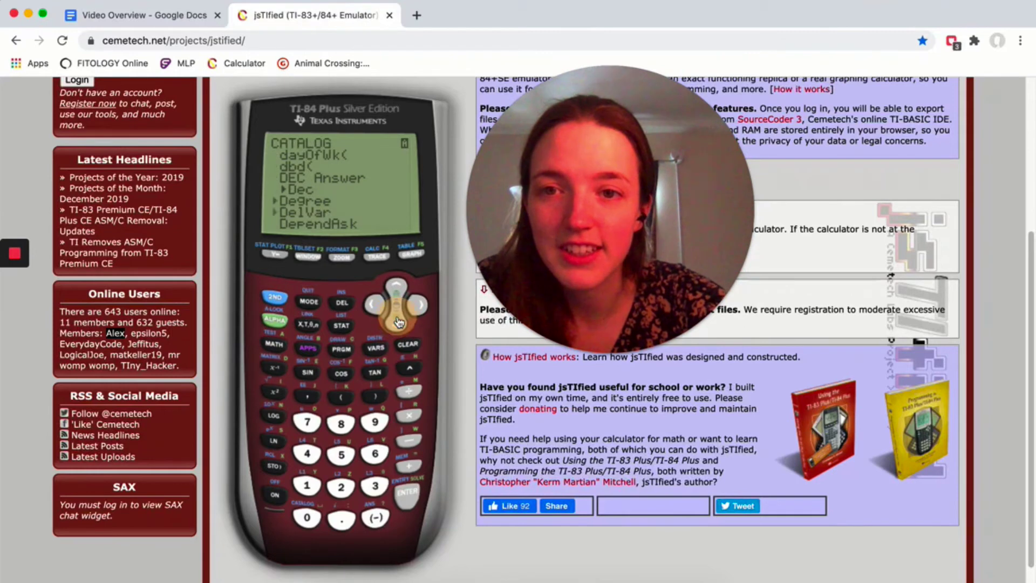
pyautogui.click(397, 322)
pyautogui.click(397, 323)
pyautogui.click(397, 322)
pyautogui.click(397, 322)
pyautogui.click(397, 322)
pyautogui.click(397, 322)
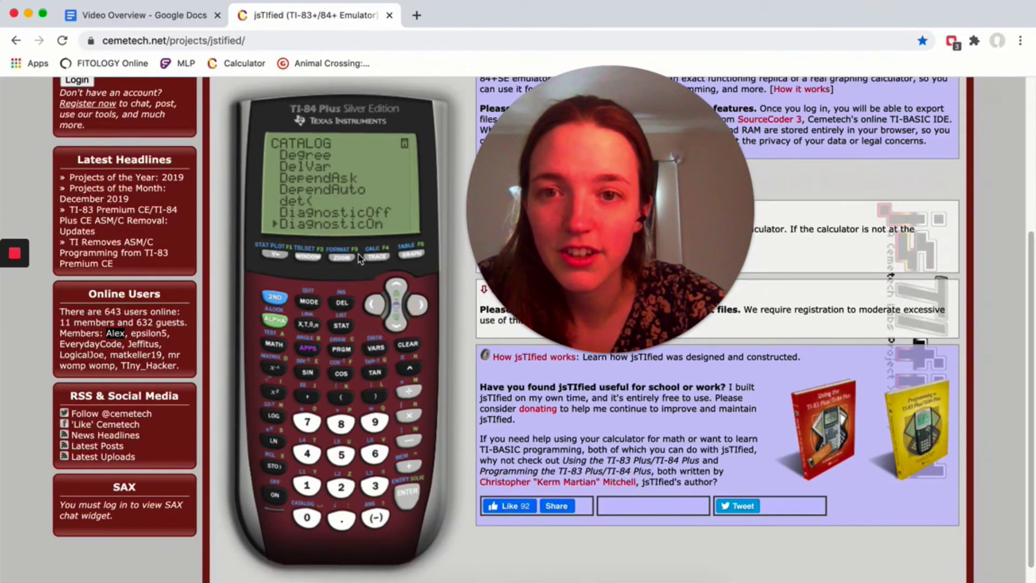
pyautogui.click(409, 495)
pyautogui.click(409, 495)
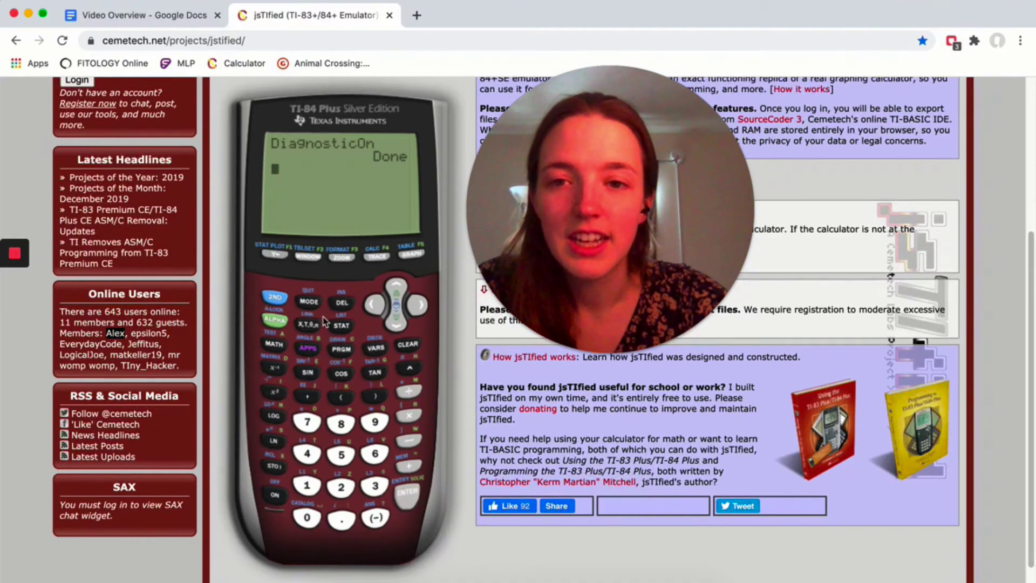
# Step: Recalculate LinReg(ax+b) on L1, L2, now reporting r²=.9586956522 and r=.9791300487
pyautogui.click(341, 331)
pyautogui.click(417, 305)
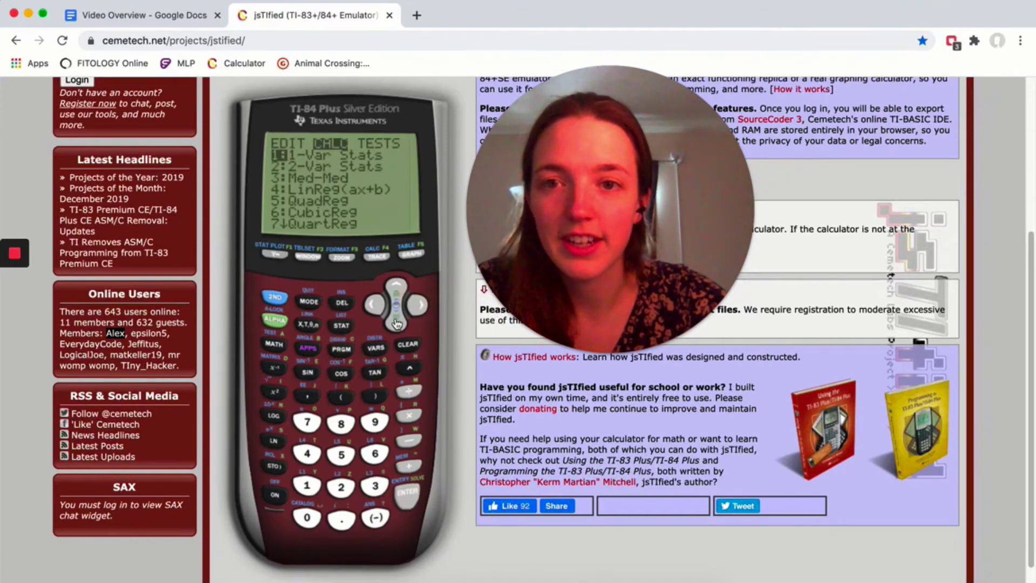
pyautogui.click(393, 327)
pyautogui.click(393, 327)
pyautogui.click(392, 326)
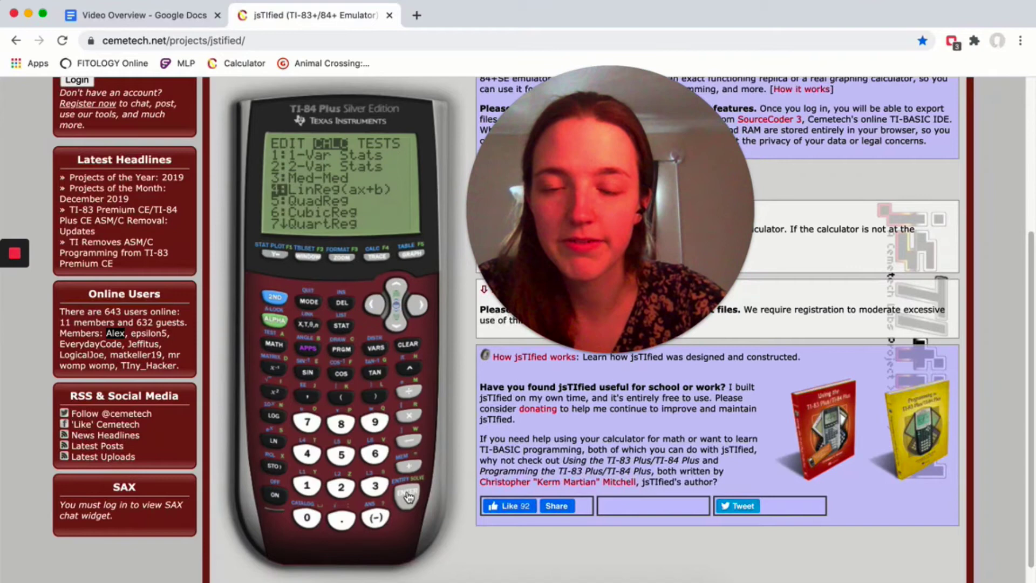
pyautogui.click(408, 497)
pyautogui.click(408, 497)
pyautogui.click(409, 497)
pyautogui.click(409, 497)
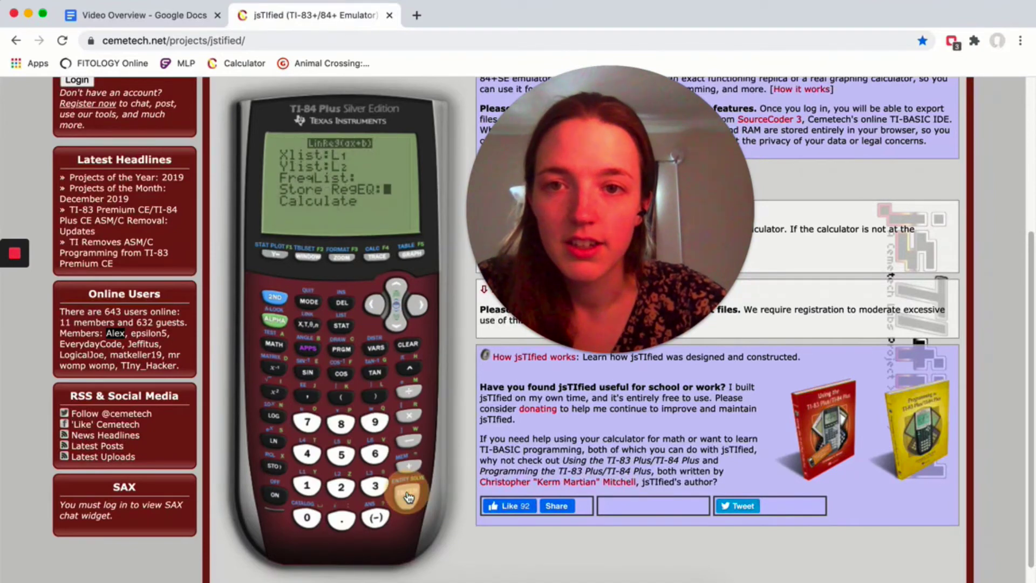
pyautogui.click(408, 497)
pyautogui.click(408, 497)
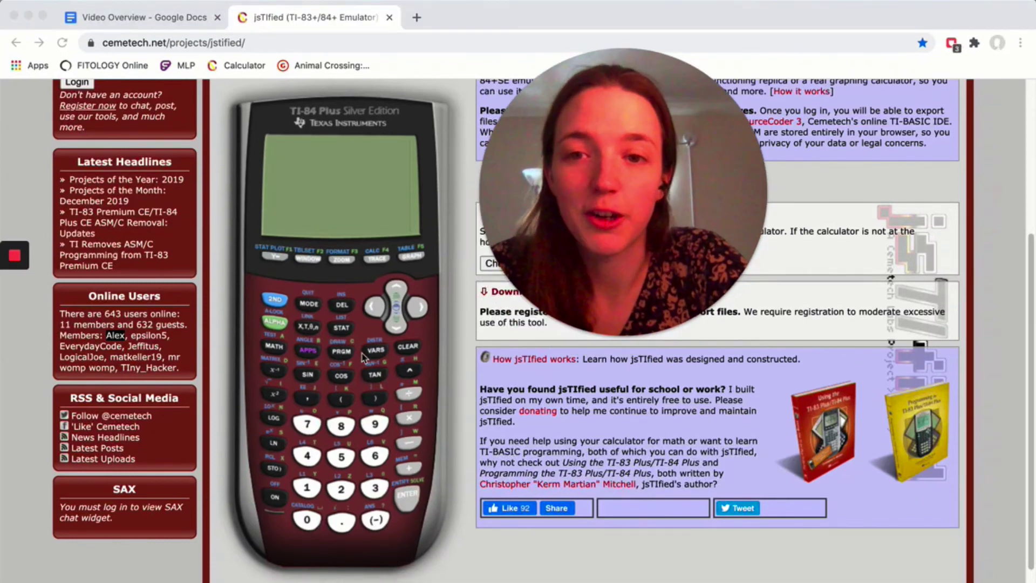
# Step: Paste LinReg(ax+b) onto the home screen and append the list arguments L2, L3
pyautogui.click(341, 328)
pyautogui.click(341, 328)
pyautogui.click(415, 316)
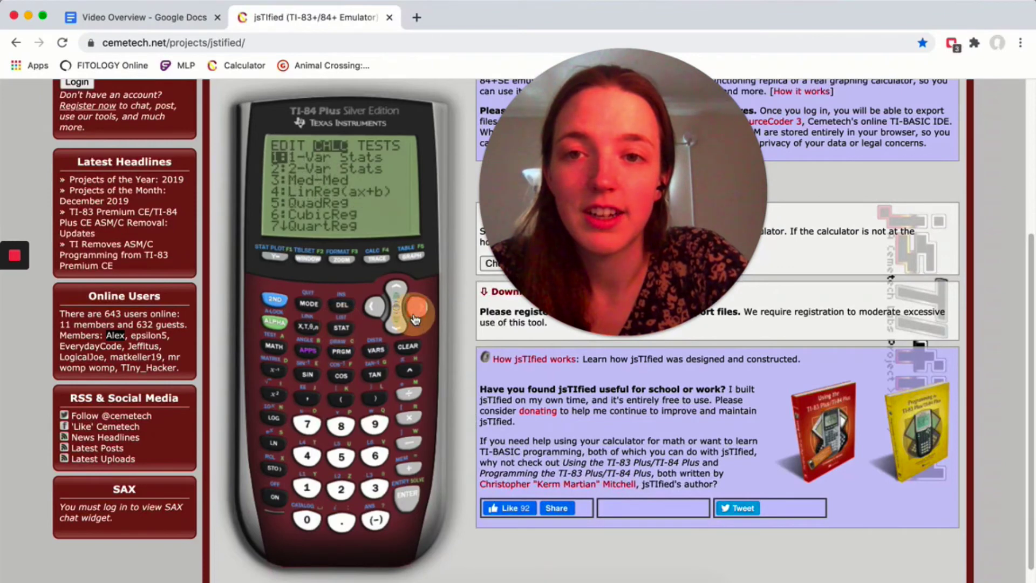
pyautogui.click(396, 326)
pyautogui.click(396, 327)
pyautogui.click(396, 326)
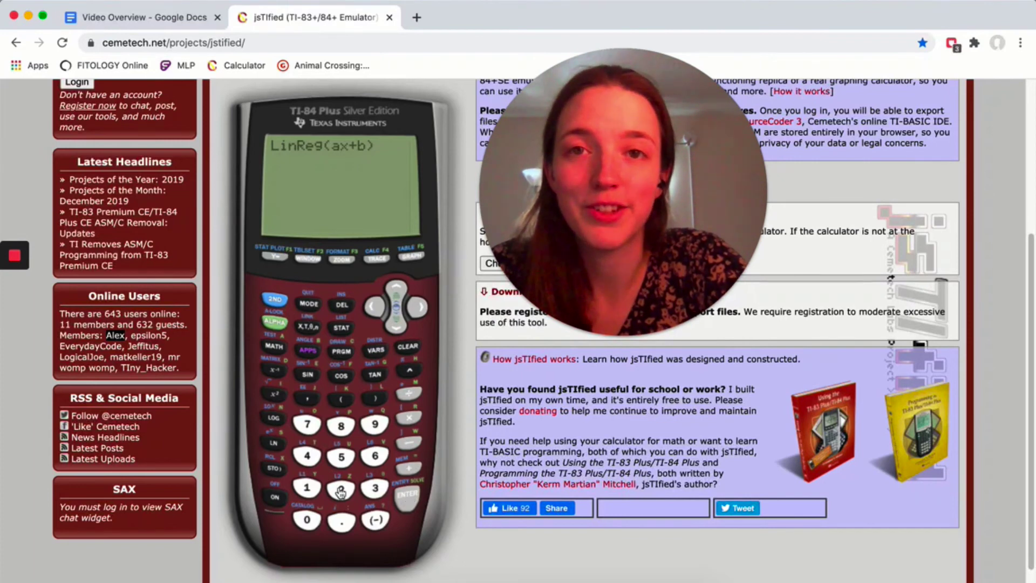
pyautogui.click(275, 299)
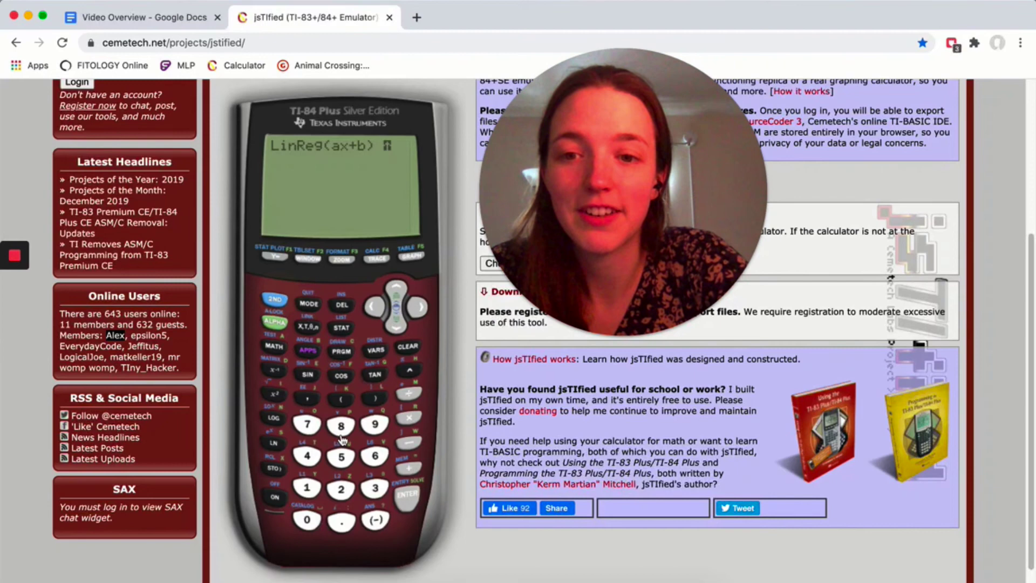
pyautogui.click(341, 489)
pyautogui.click(309, 400)
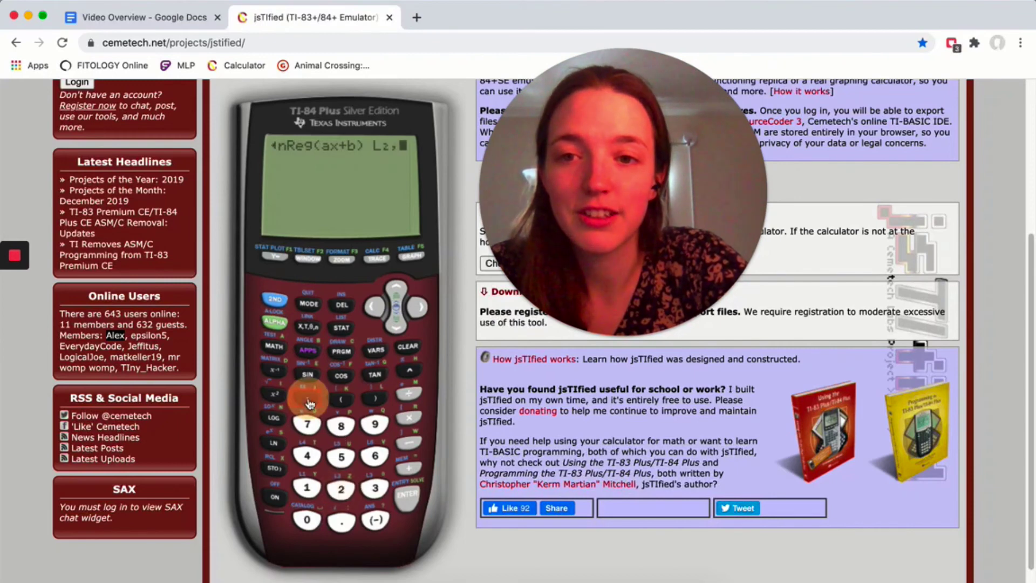
pyautogui.click(275, 299)
pyautogui.click(376, 489)
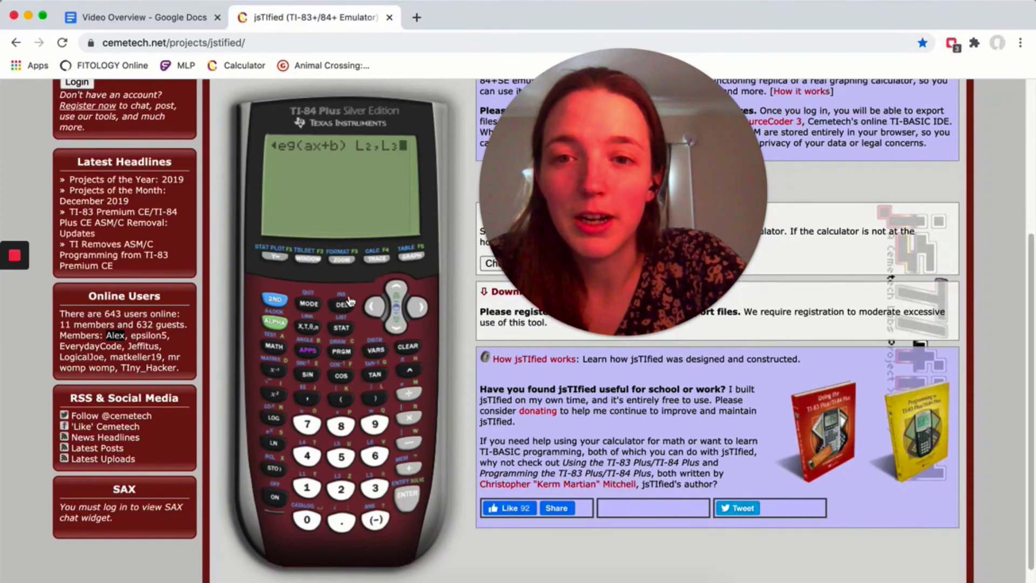
# Step: Change the arguments to L1, L2 and run it, giving a=2.1, b=1.6, r=.9791300487
pyautogui.click(374, 308)
pyautogui.click(275, 299)
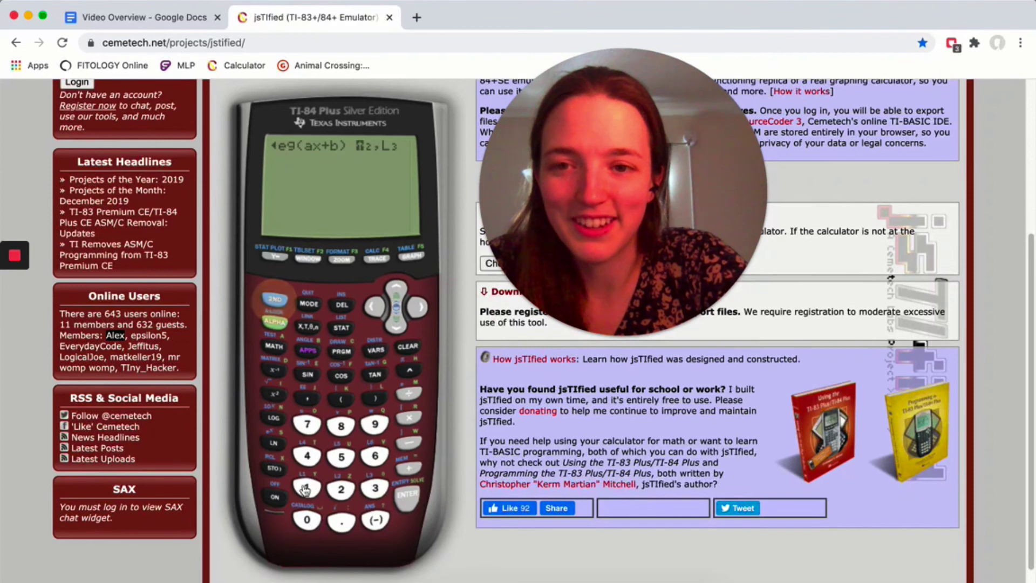
pyautogui.click(308, 488)
pyautogui.click(418, 308)
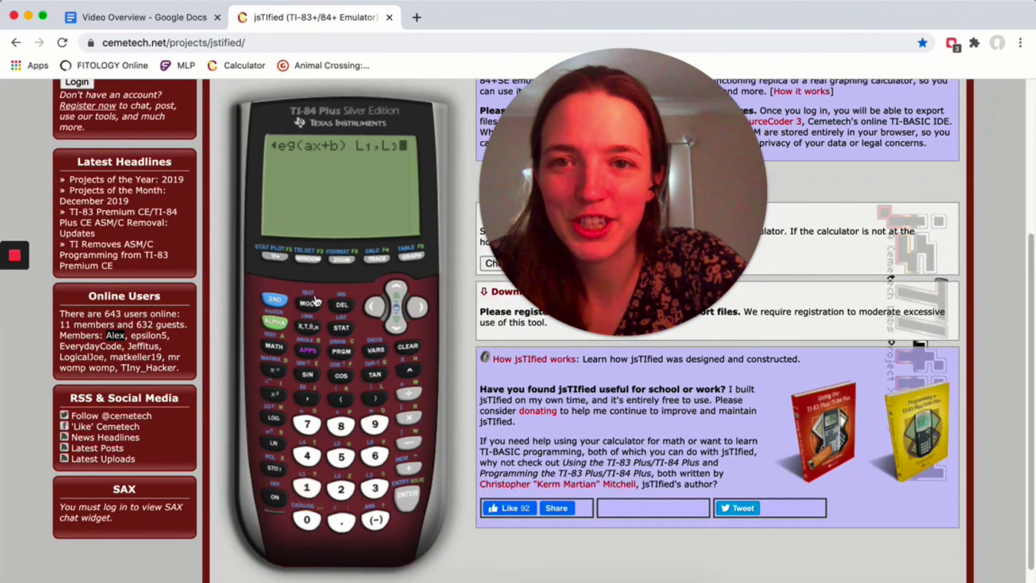
pyautogui.click(275, 299)
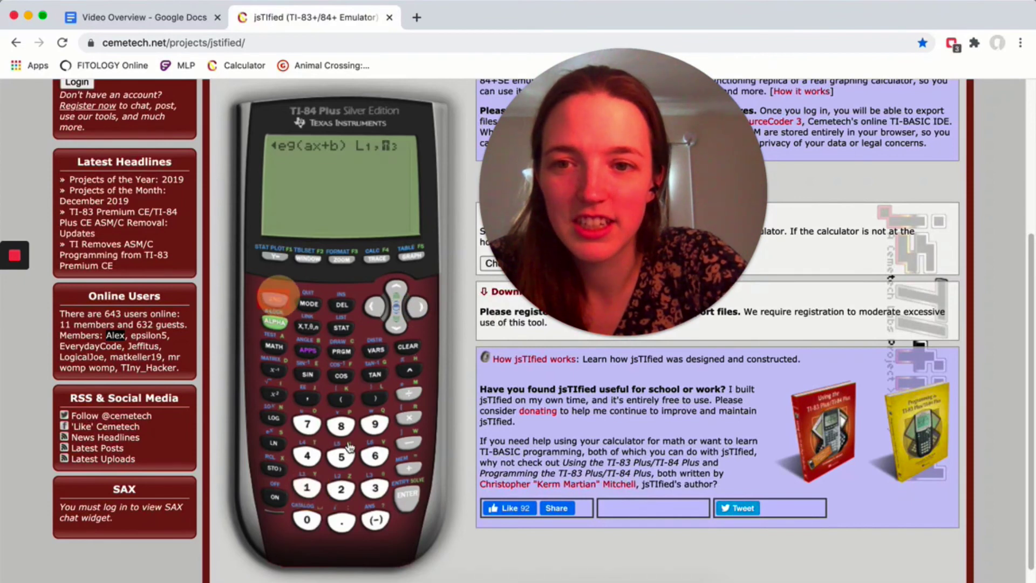
pyautogui.click(341, 489)
pyautogui.click(414, 498)
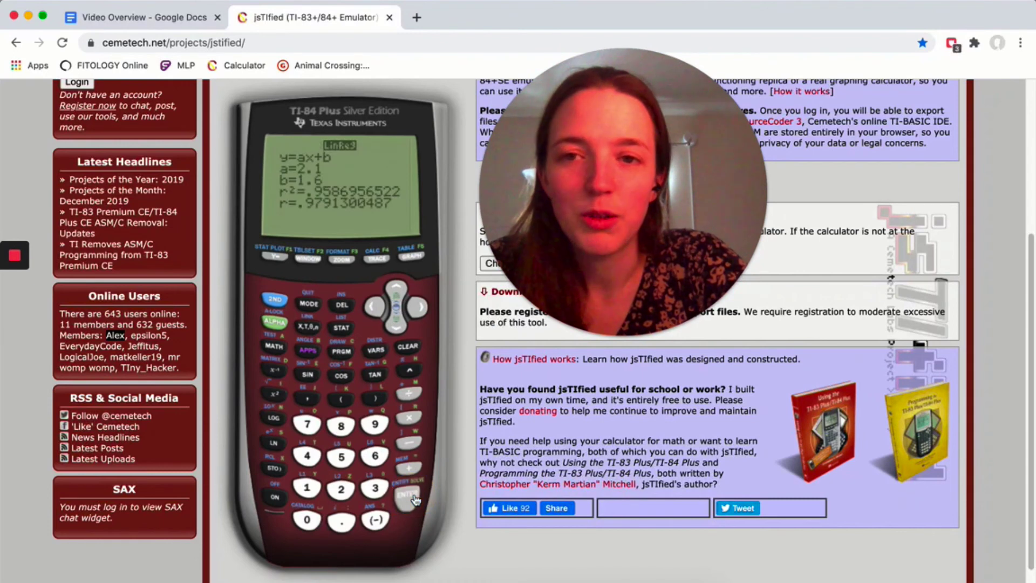